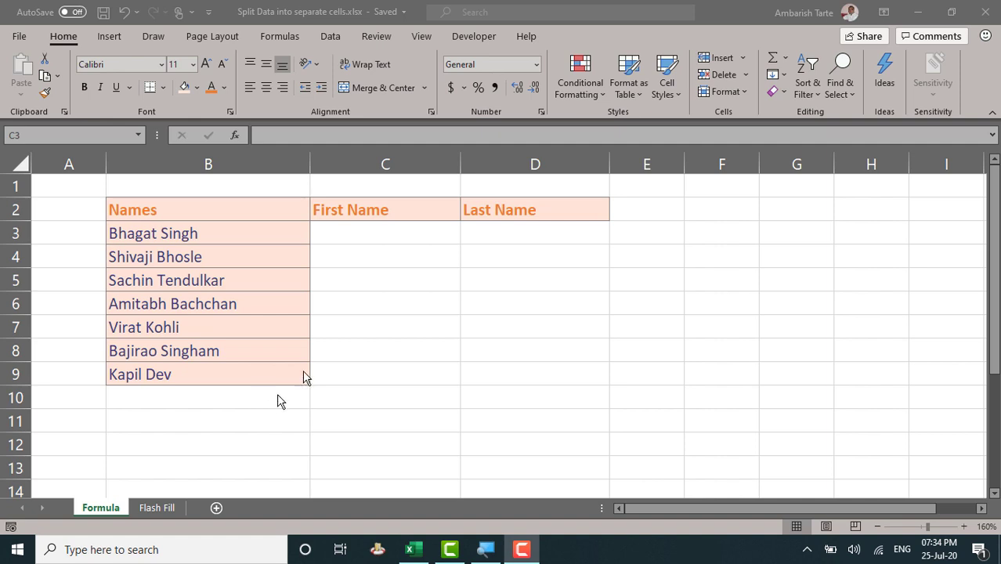
Enter =LEFT(B3,FIND(" ",B3)) in C3 and fill the formula down to C9.
left_click(365, 237)
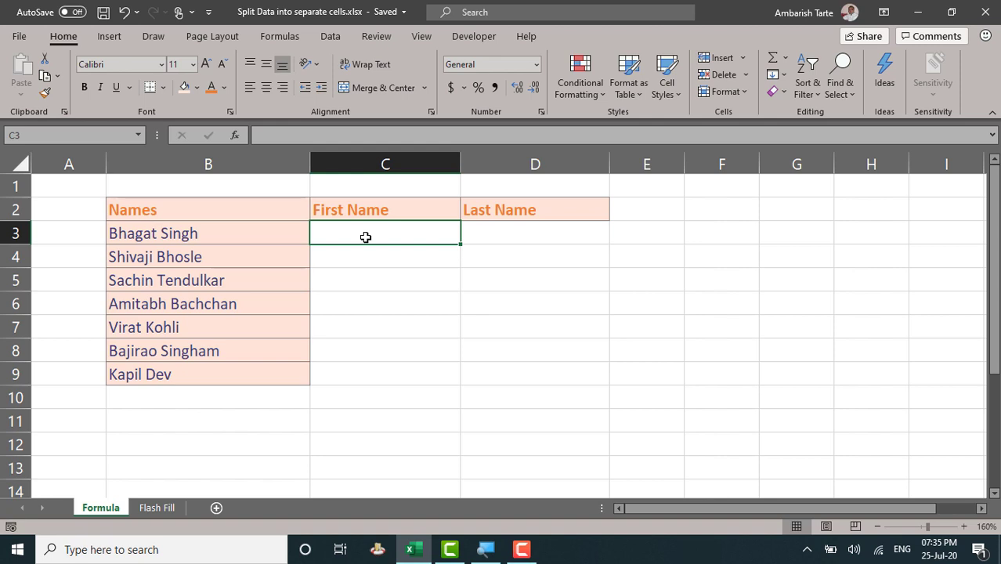
type("=lef")
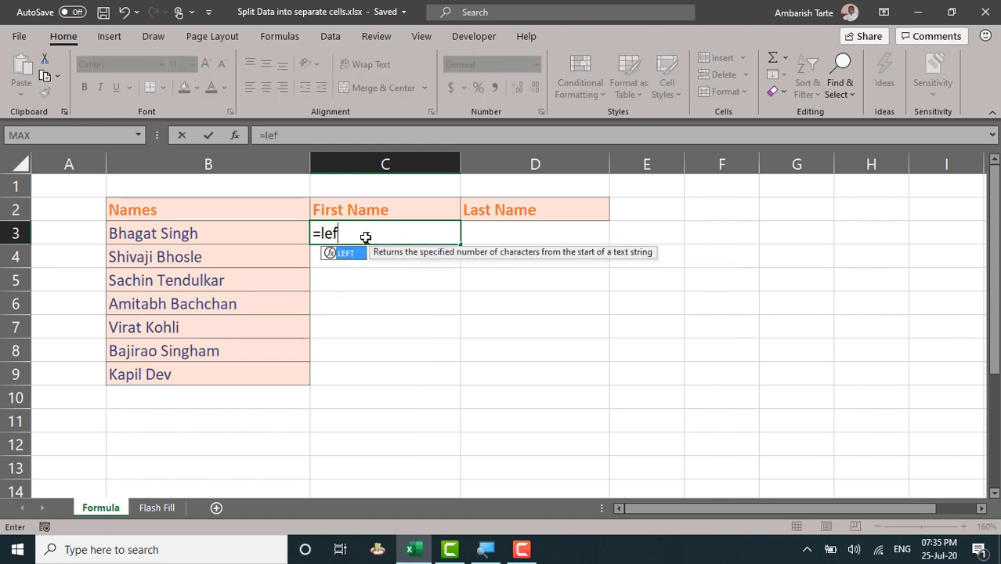
key("Tab")
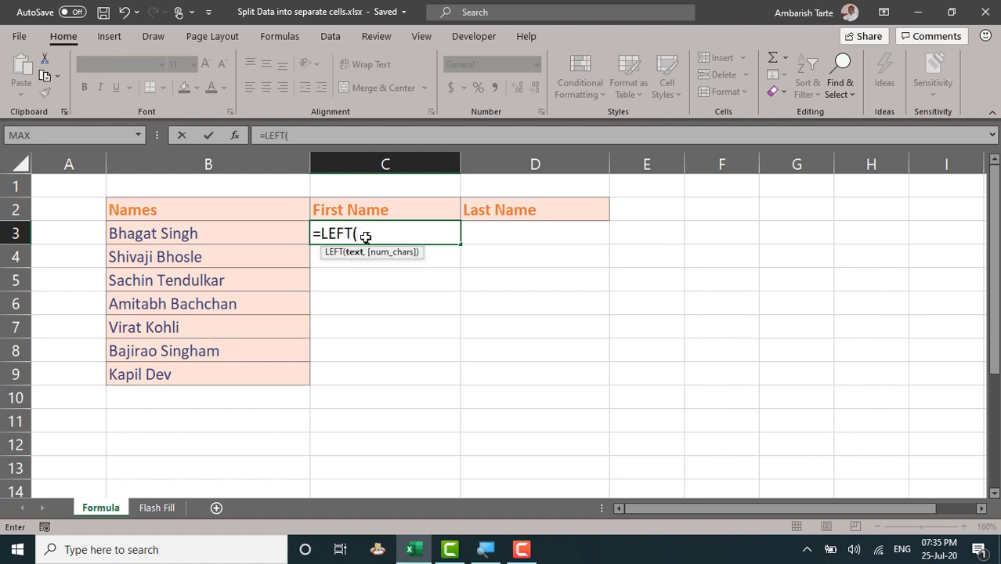
key("Left")
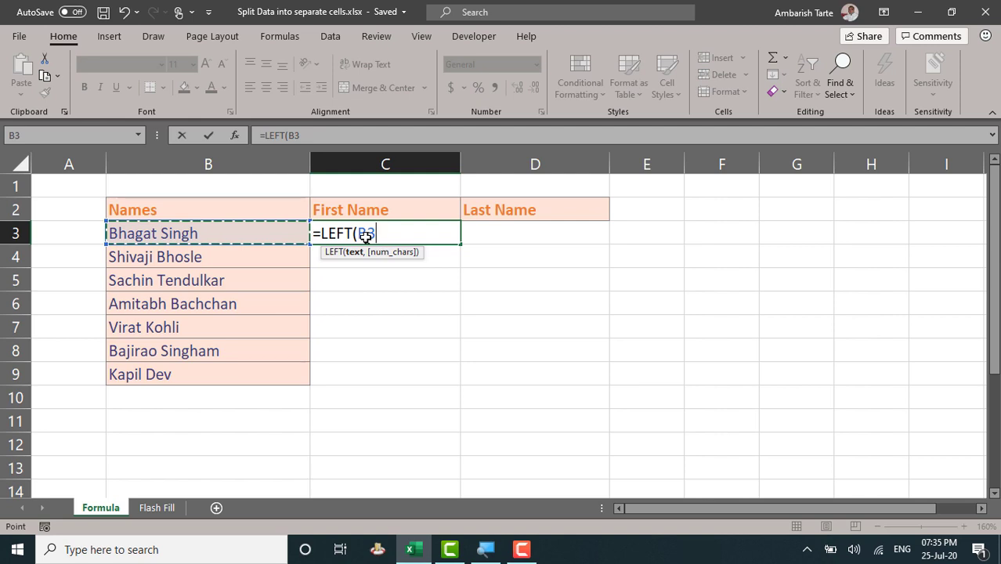
type(",")
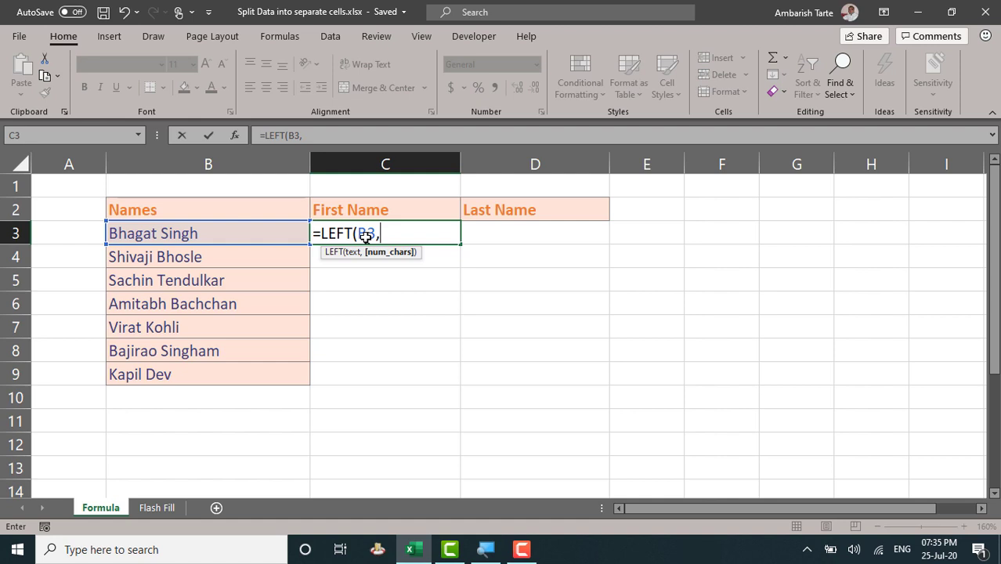
type("find")
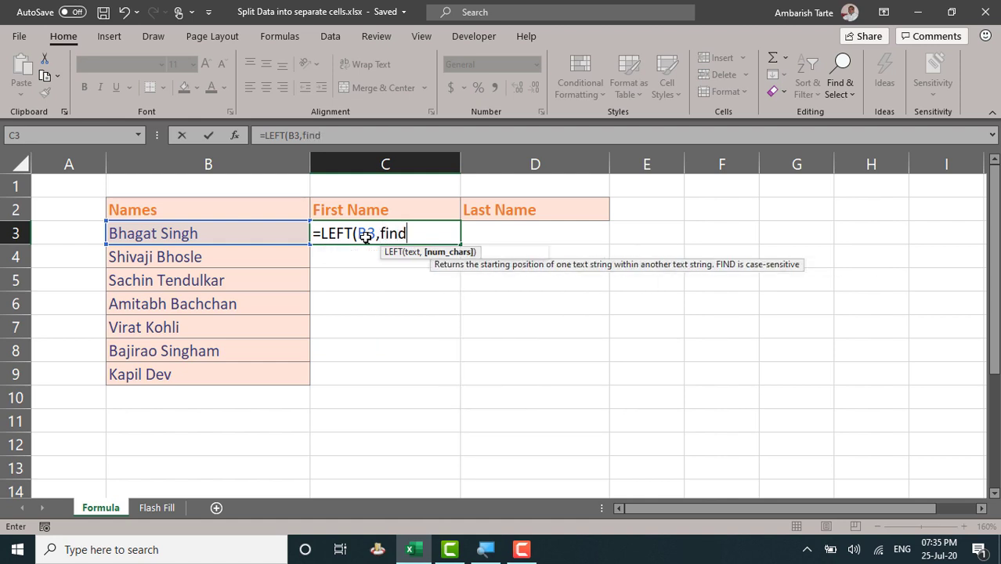
key("Tab")
type("\" \"")
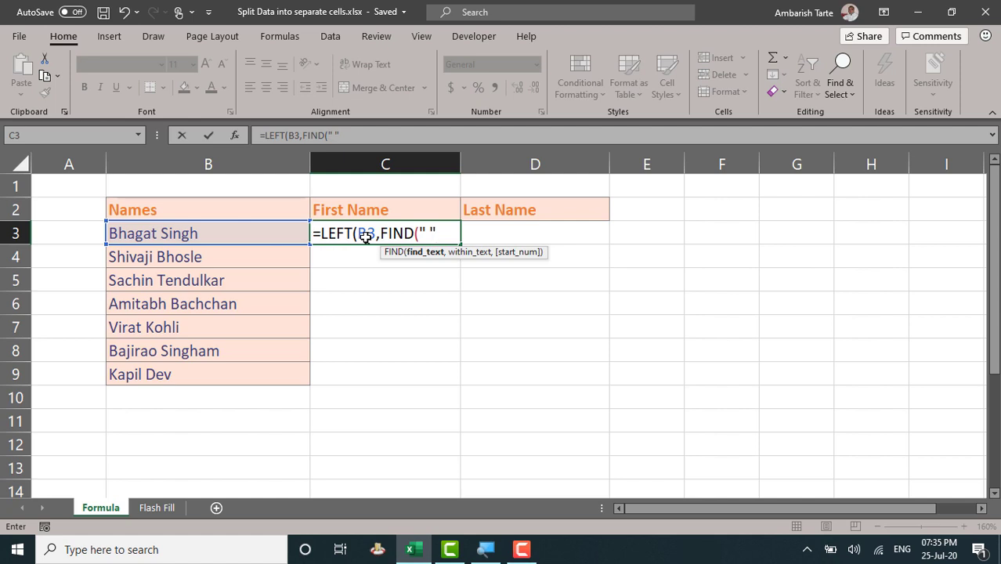
type(",")
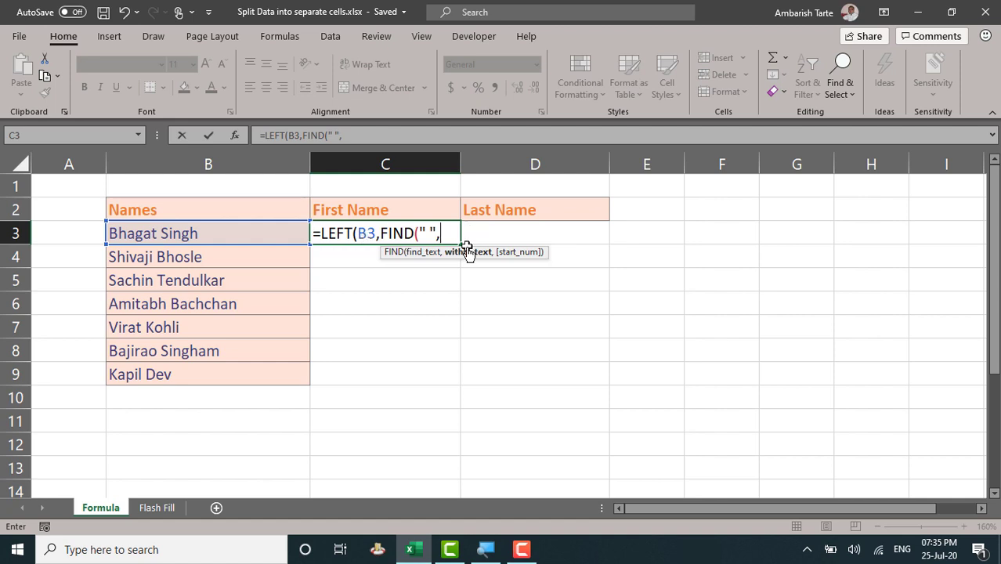
left_click(218, 233)
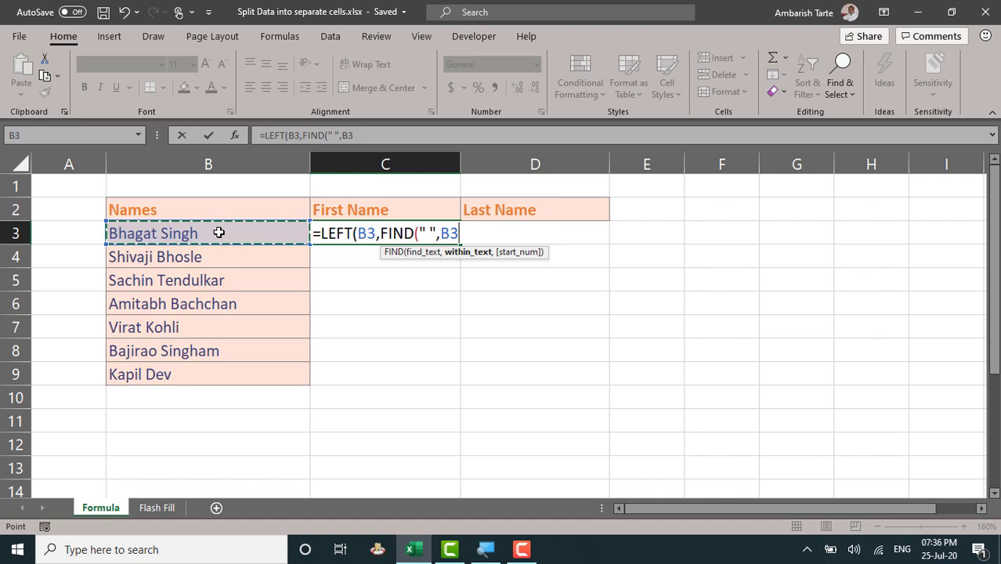
key("ctrl+Return")
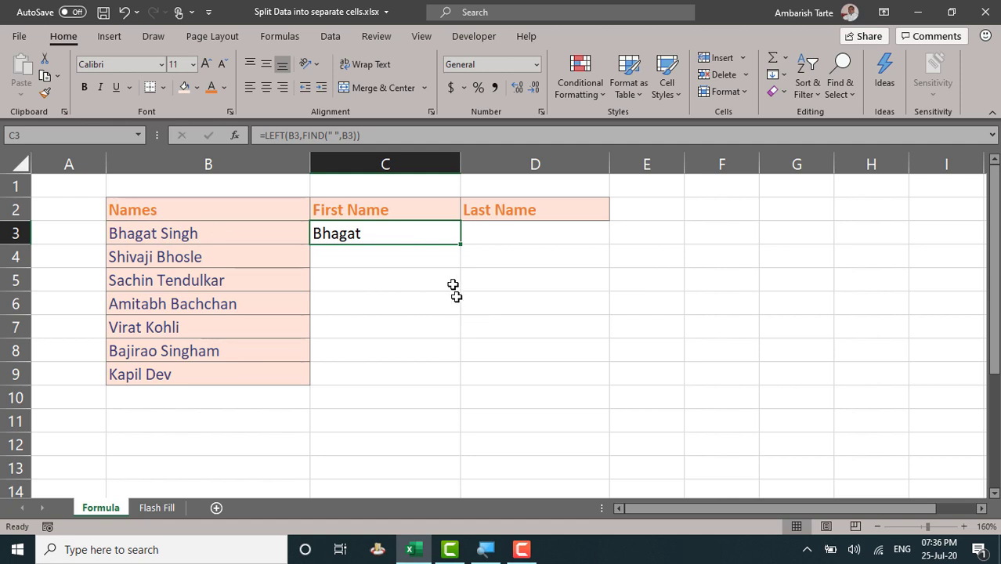
double_click(461, 244)
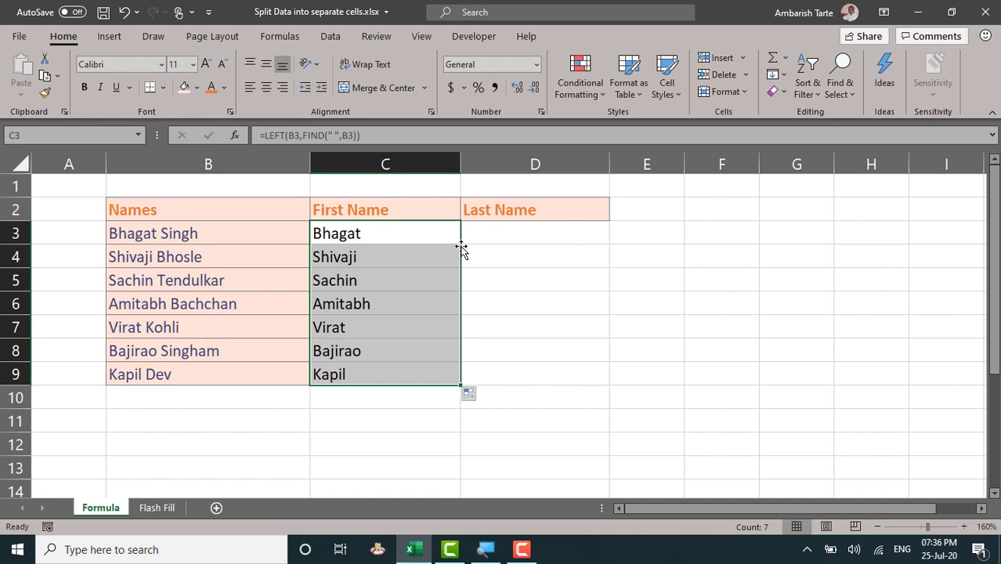
Replace the formulas in C3:C9 with their values only and check the contents of the first two cells.
key("F2")
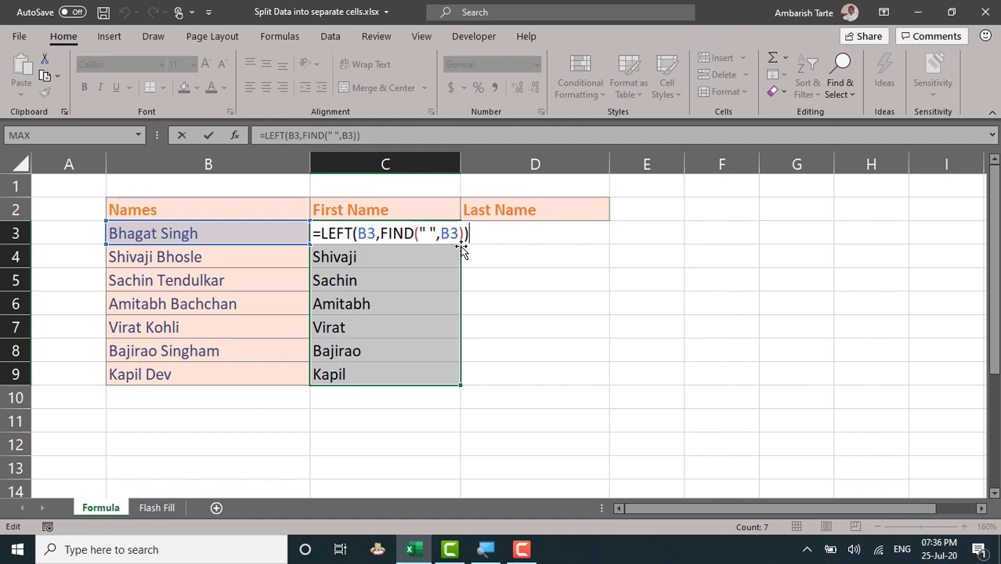
key("Escape")
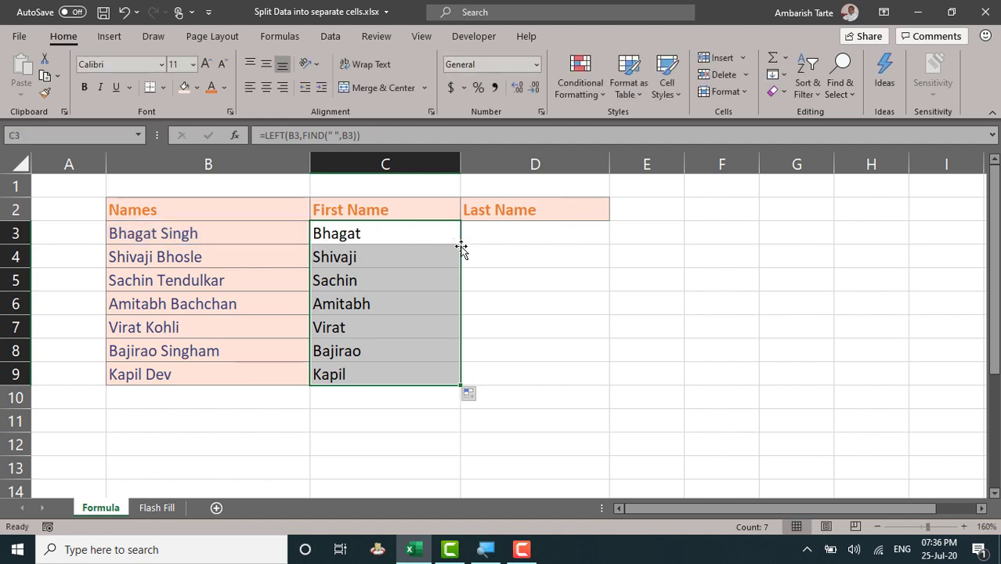
right_click(419, 223)
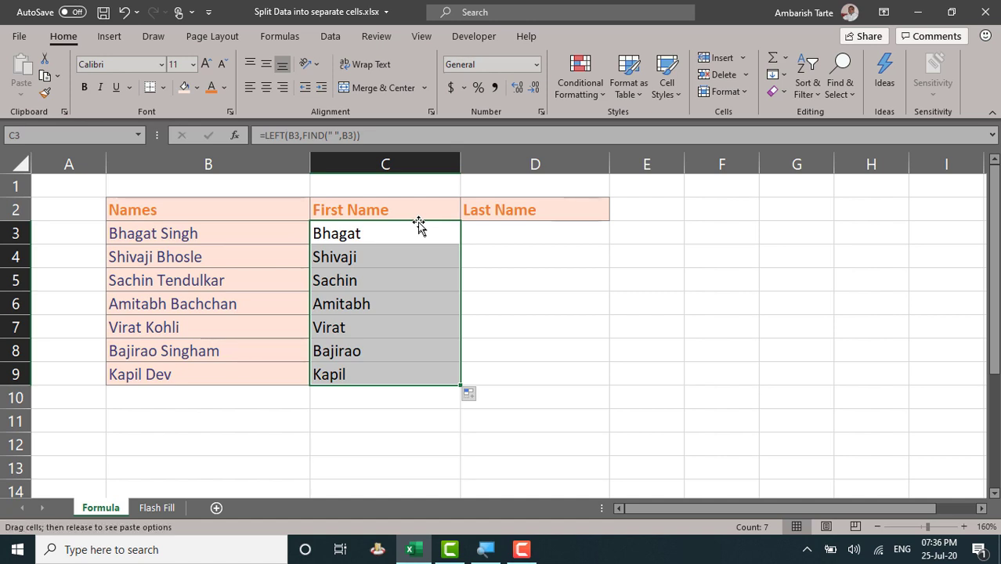
left_click_drag(419, 223, 444, 229)
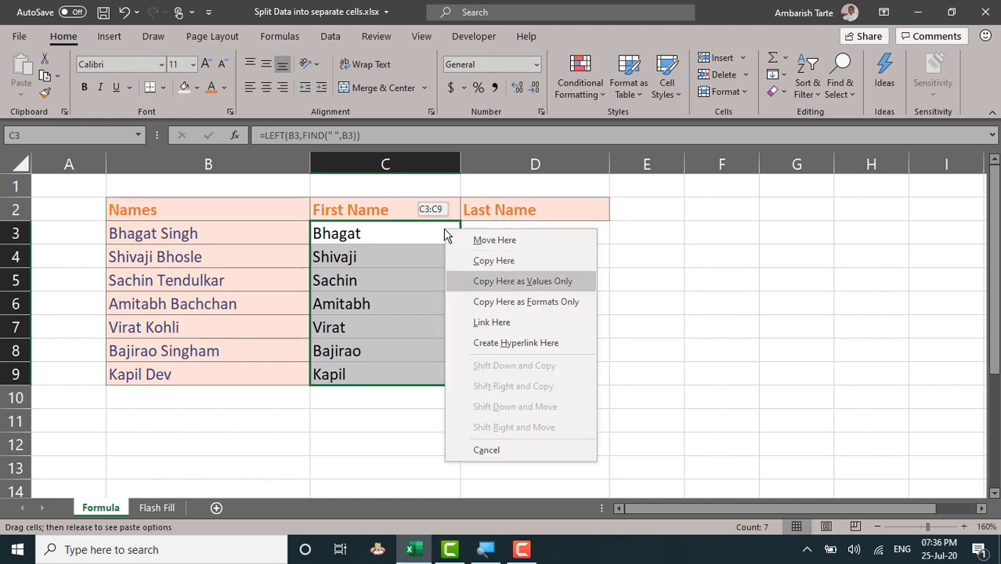
left_click(505, 282)
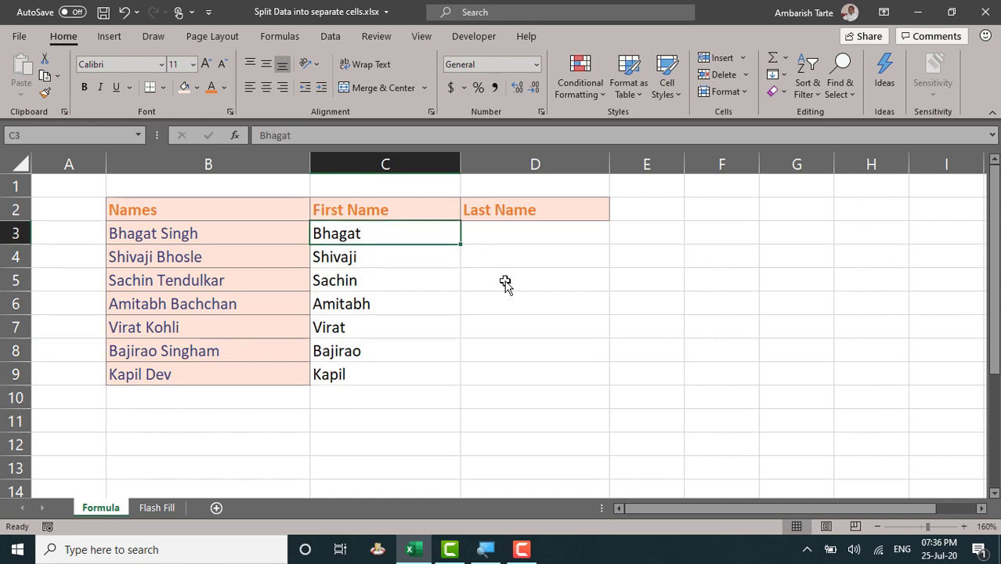
key("F2")
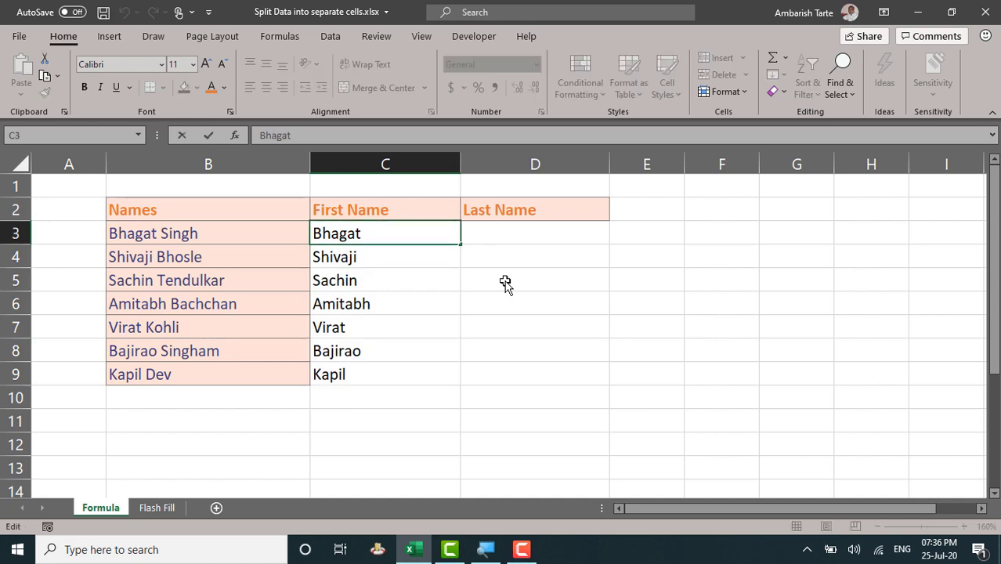
key("Return")
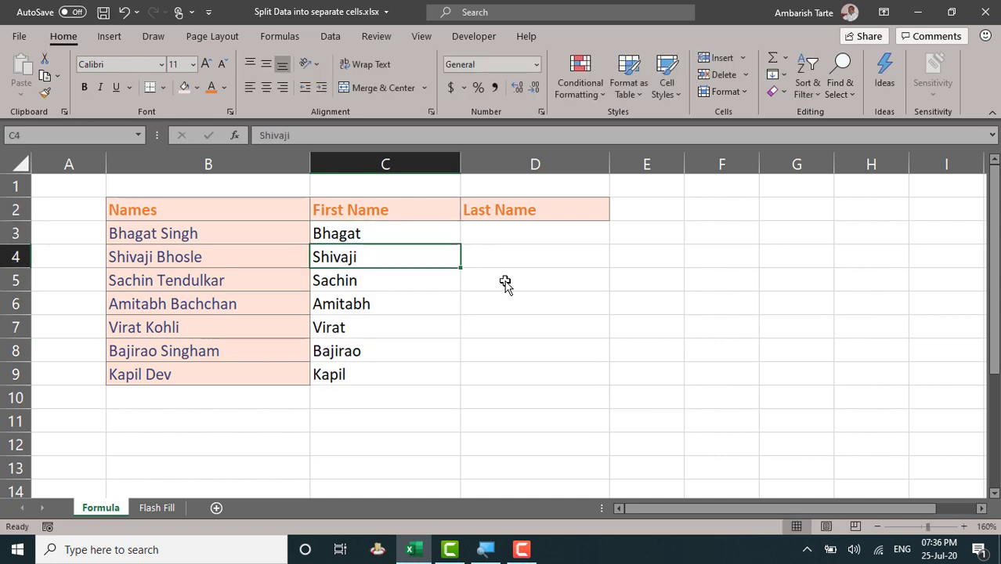
key("F2")
key("Escape")
key("Up")
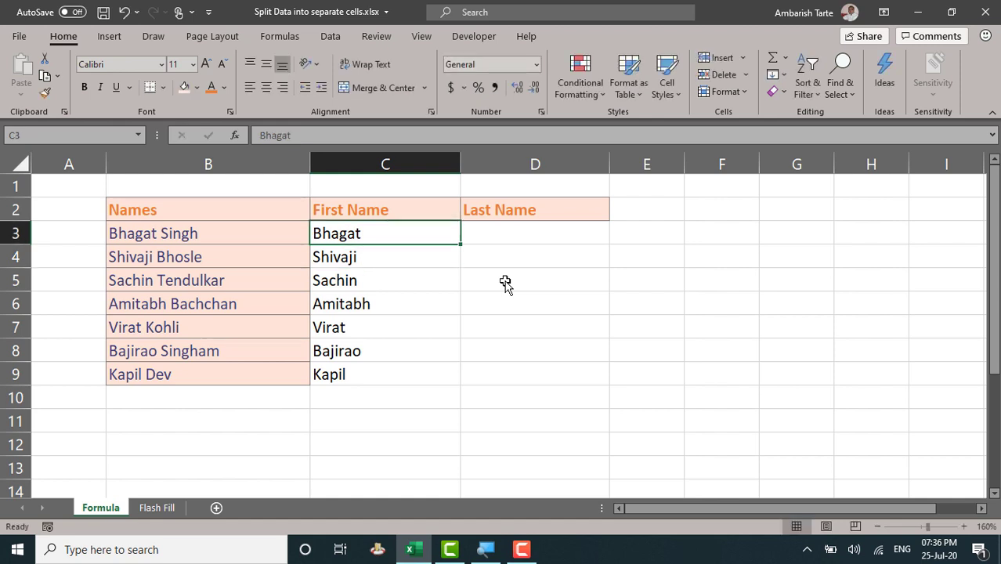
Clear the extracted first names from C3:C9 and return to cell C3.
key("ctrl+shift+Down")
key("Delete")
key("Up")
key("Right")
key("Left")
key("Down")
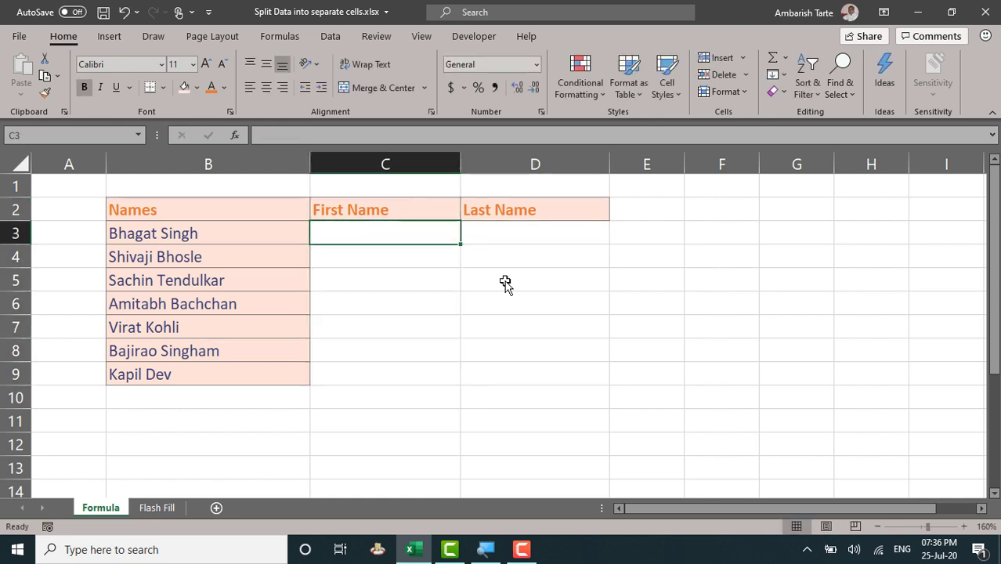
Enter =LEFT(B3,FIND(" ",B3)-1) in C3 and fill the formula down to C9.
type("=lef")
key("Tab")
key("Left")
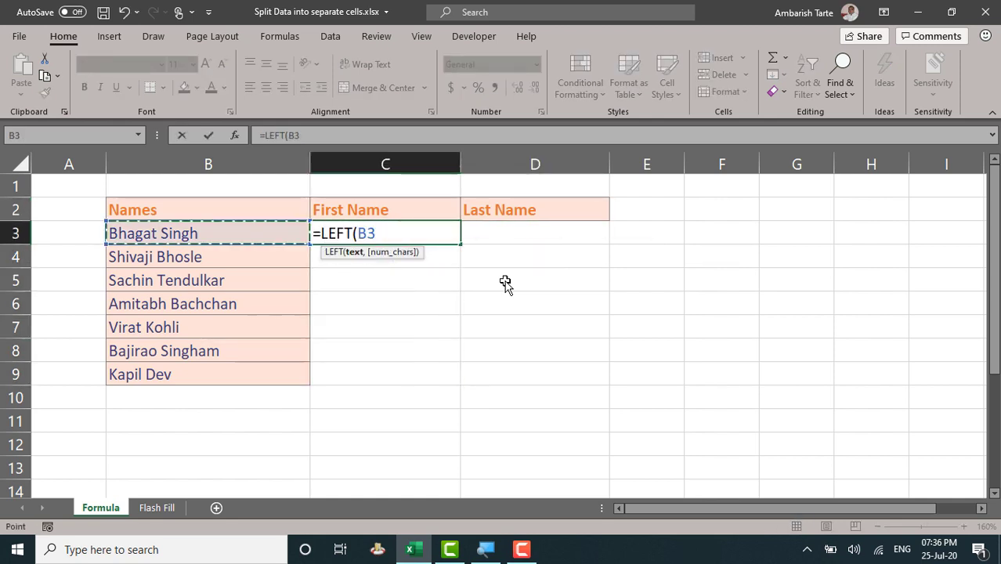
type(",fin")
key("Tab")
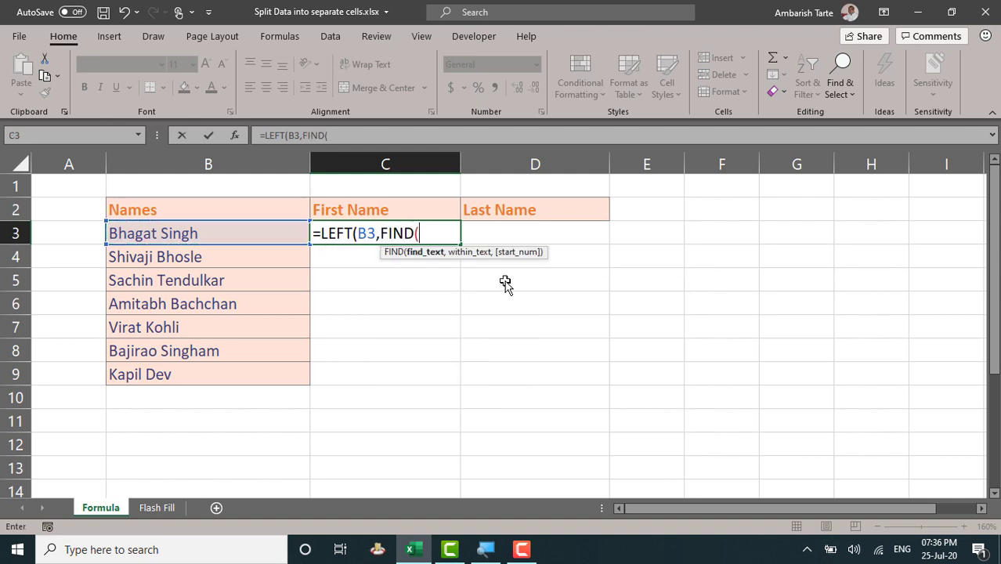
type("\" \",")
key("BackSpace")
type(",")
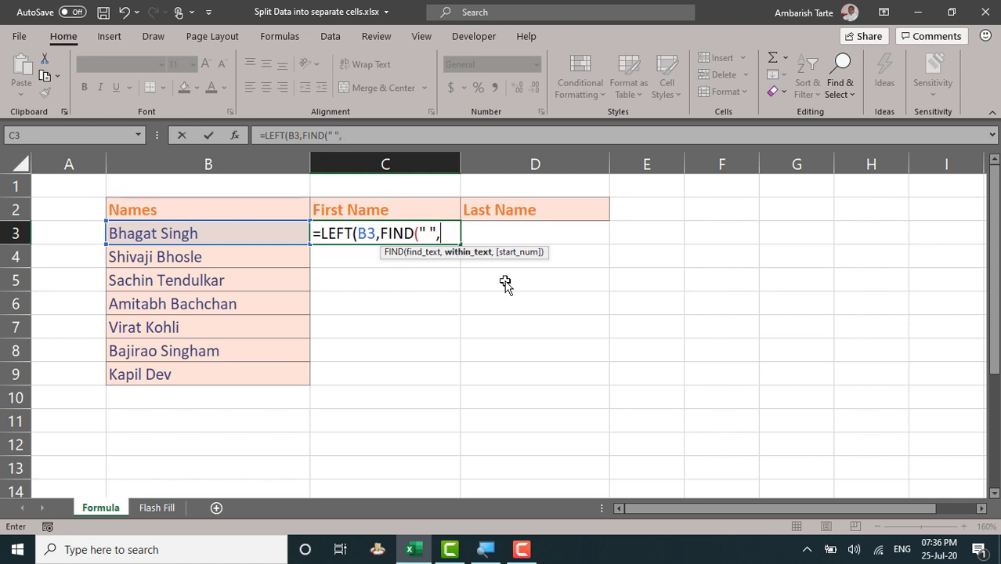
left_click(243, 236)
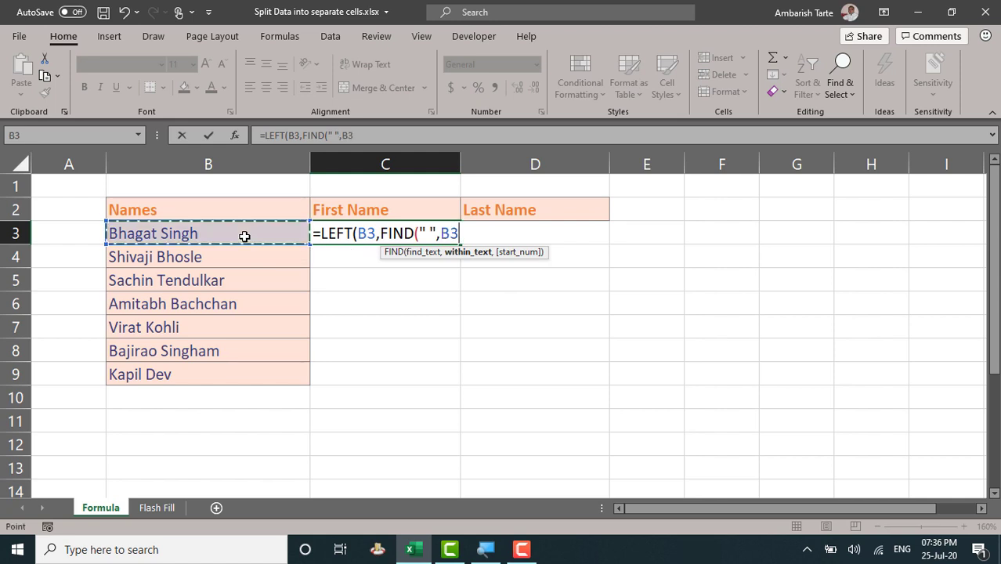
type(")-1")
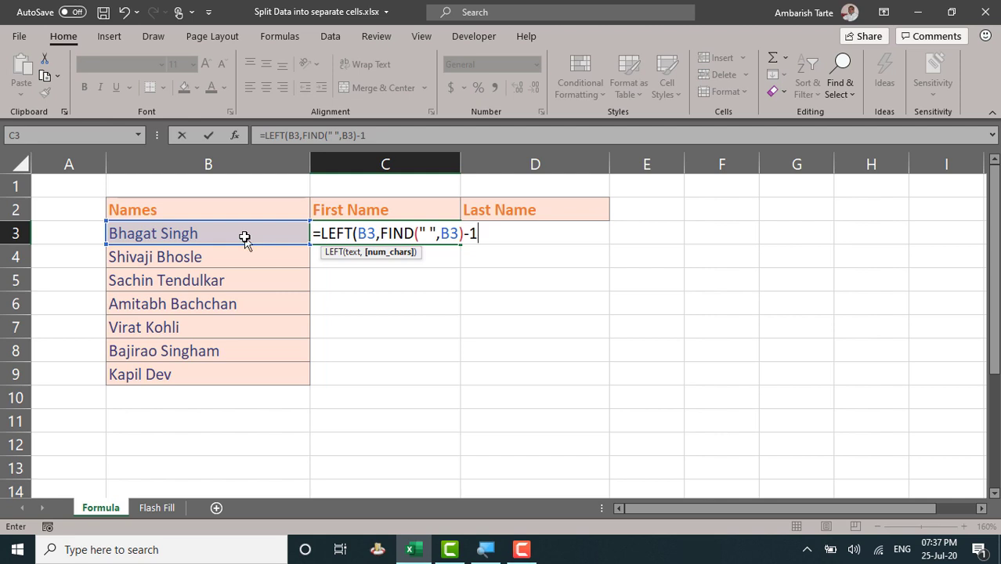
key("ctrl+Return")
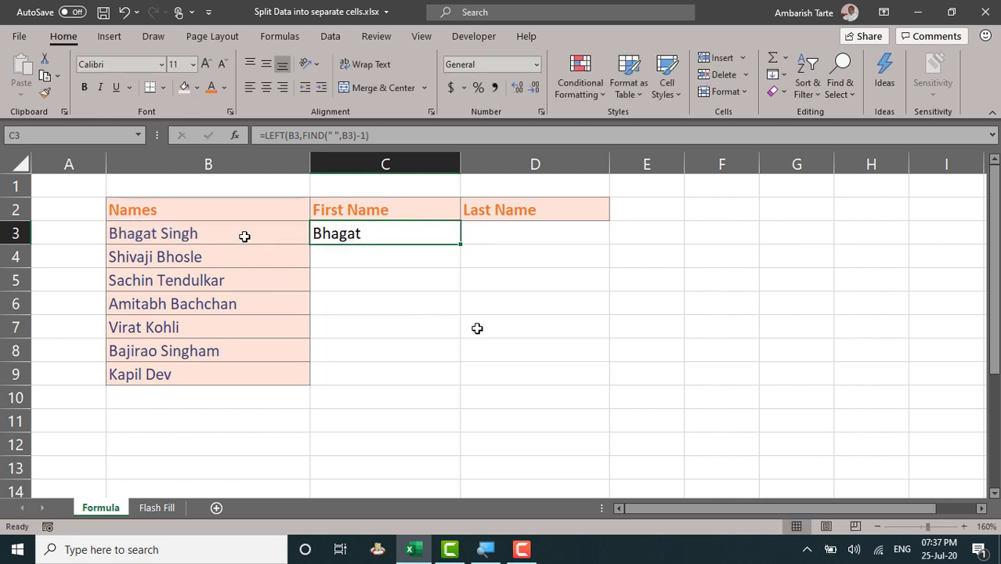
double_click(459, 243)
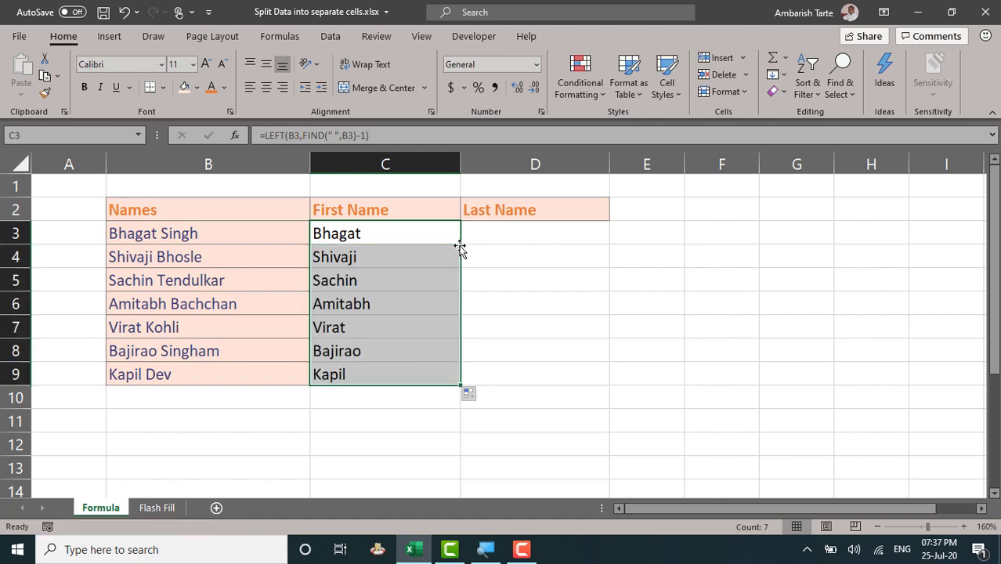
Convert the First Name formulas in C3:C9 to values by copying the range onto itself as values only.
key("F2")
key("Escape")
mouse_move(419, 225)
left_mouse_down()
mouse_move(563, 283)
mouse_move(436, 233)
left_mouse_up()
key("Down")
key("Down")
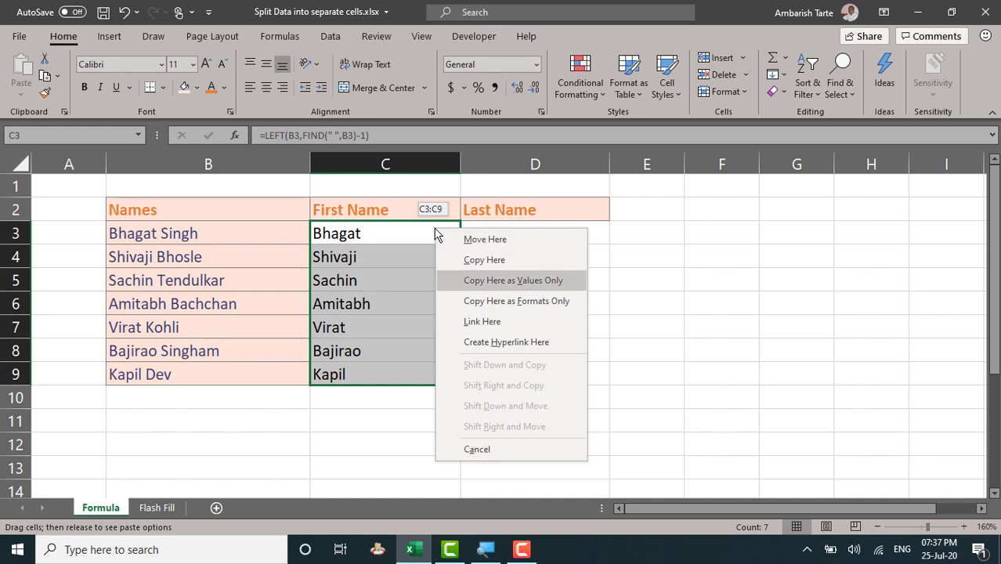
key("Return")
key("Up")
key("Down")
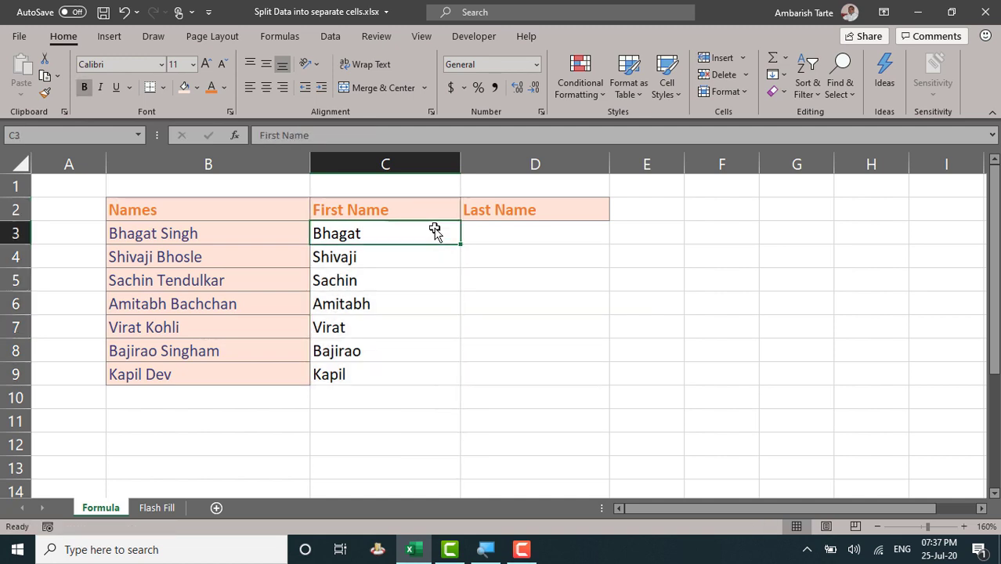
Examine the converted entries in C3 and C4 for trailing spaces after the first names.
key("F2")
key("Return")
key("F2")
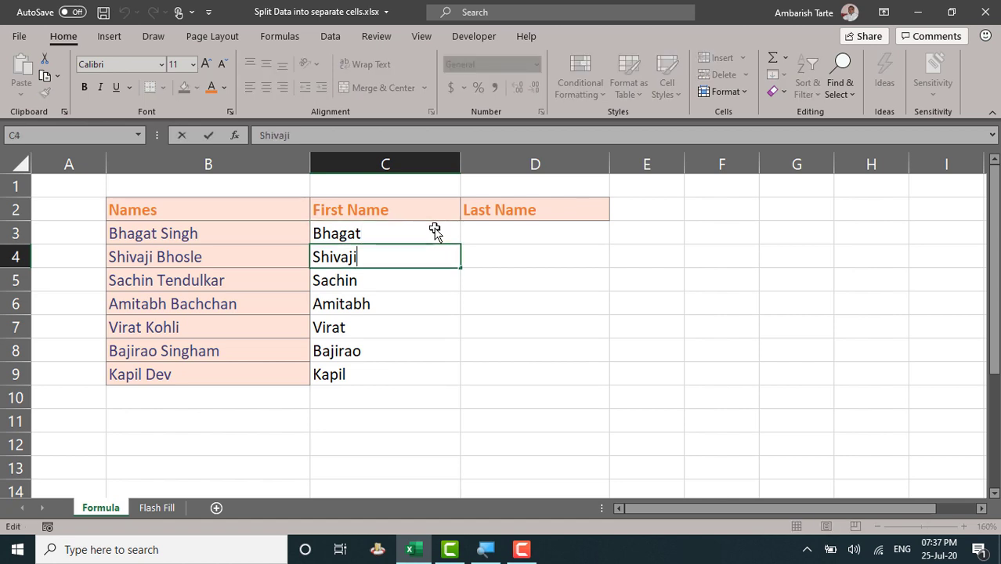
key("Return")
key("Return")
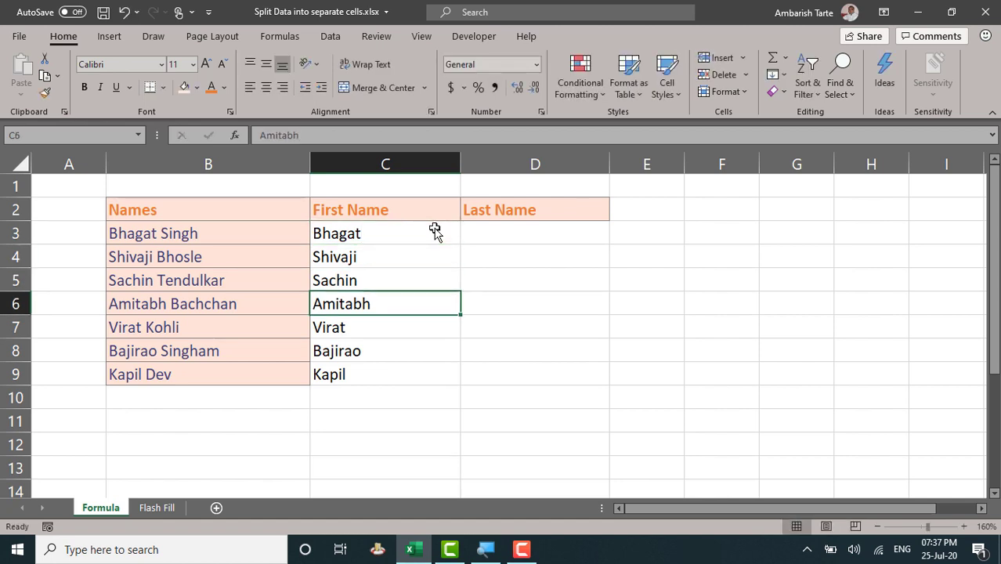
key("Up")
key("Up")
key("Up")
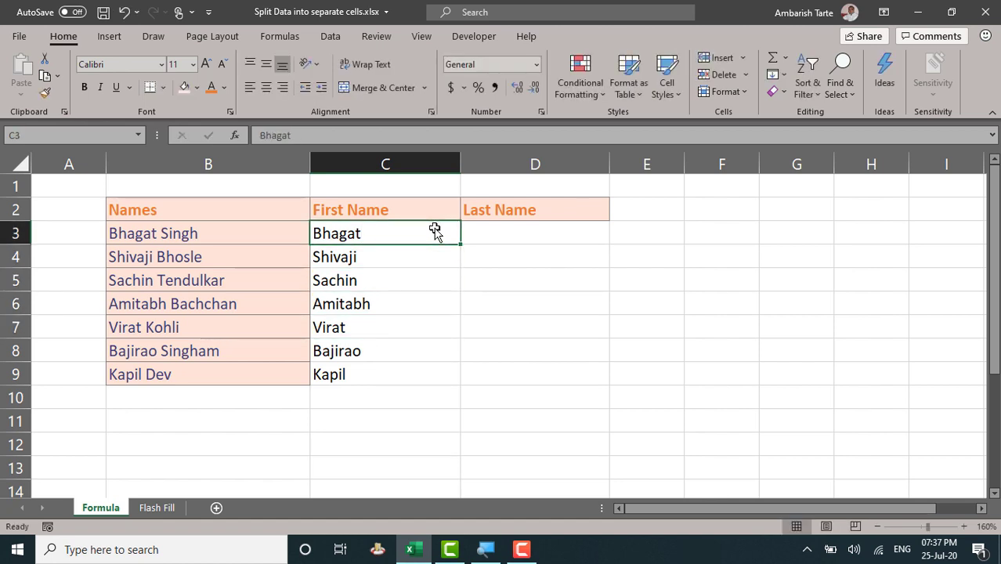
Enter =RIGHT(B3,LEN(B3)-FIND(" ",B3)) in D3 and fill the formula down to D9.
key("Right")
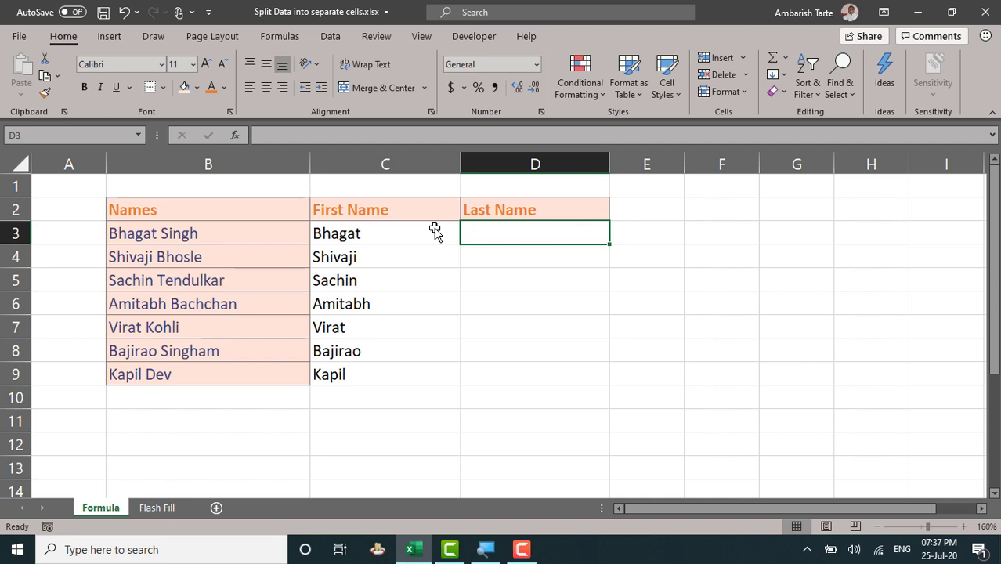
type("=righ")
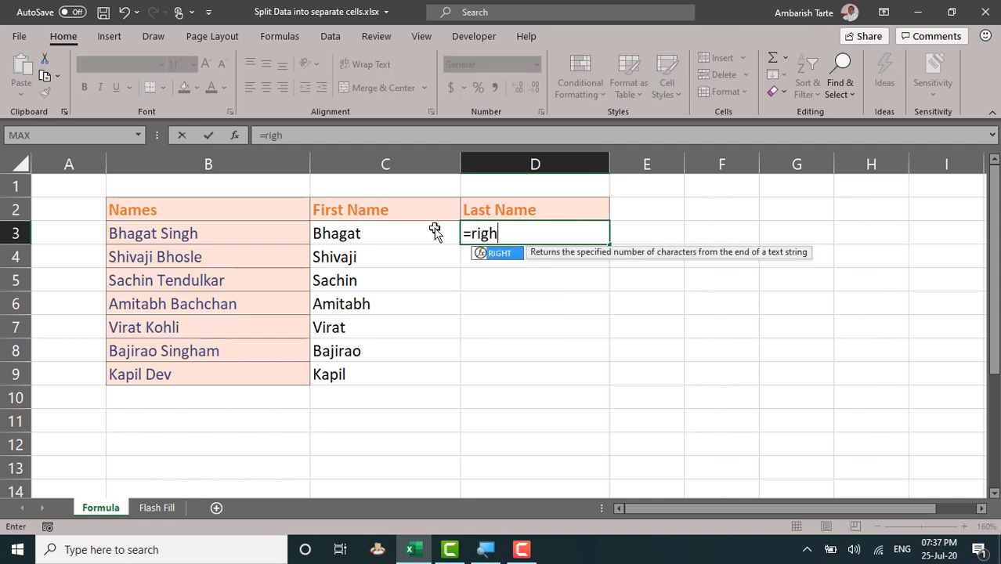
key("Tab")
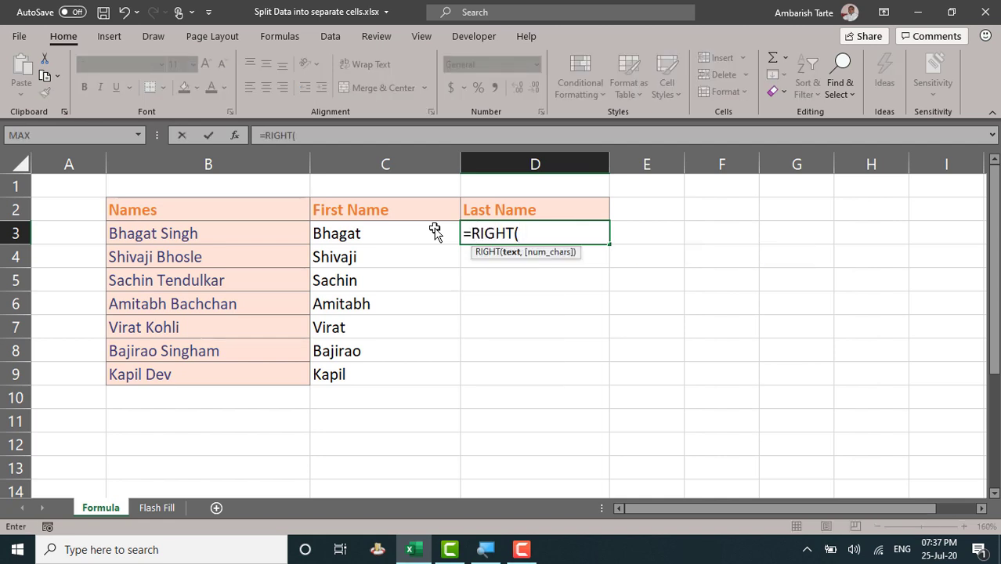
key("Left")
key("Left")
type(",")
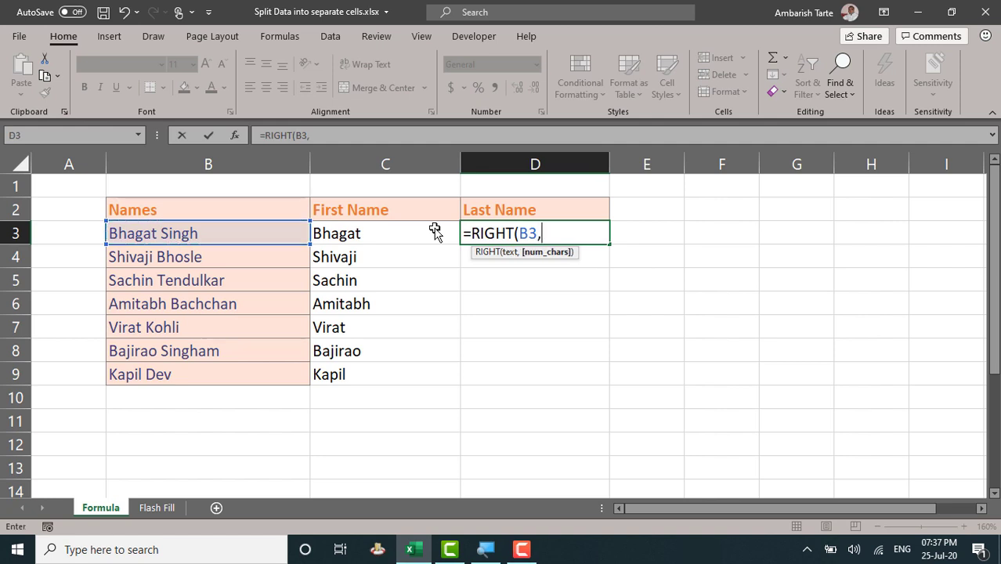
type("len")
key("Tab")
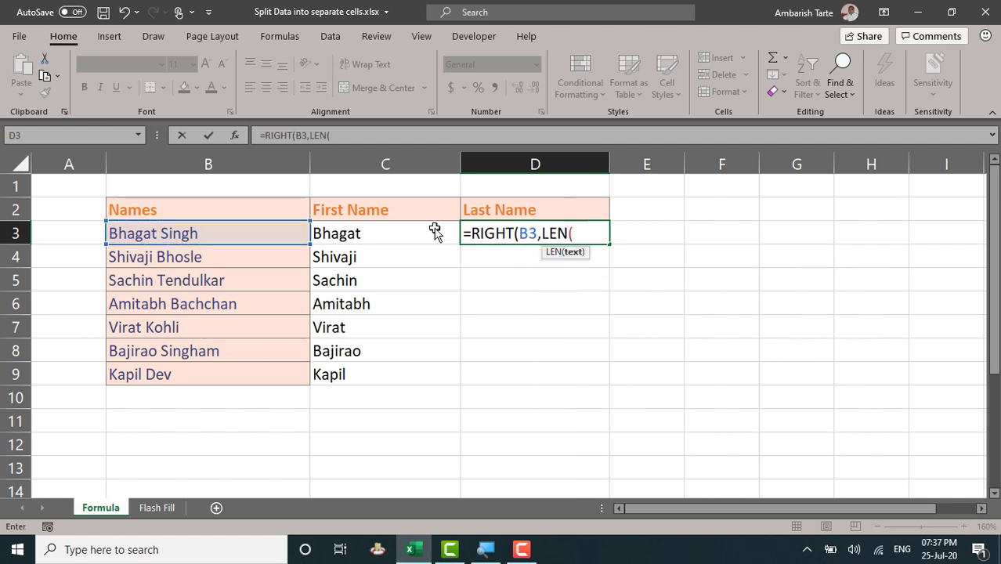
left_click(269, 236)
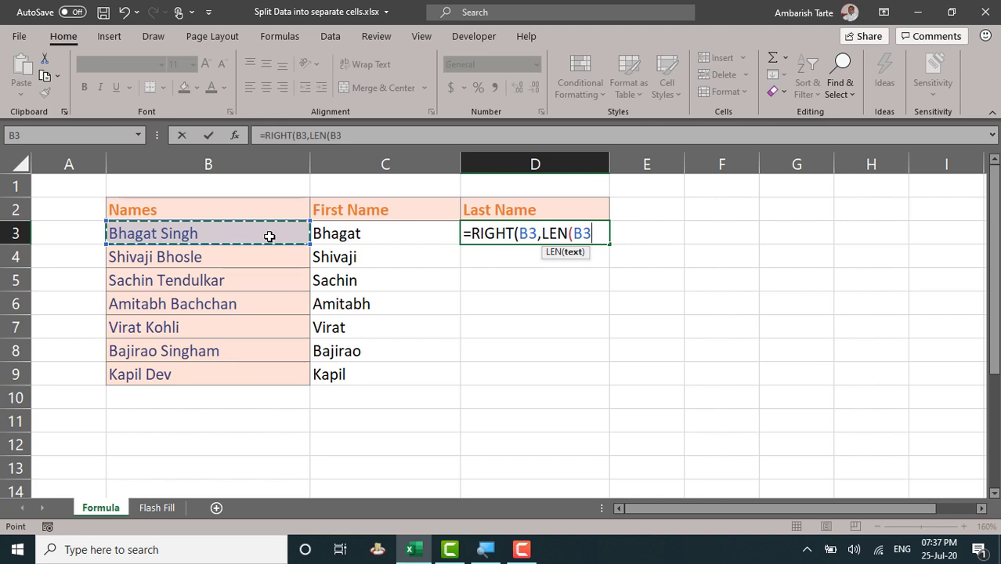
type(")=")
key("BackSpace")
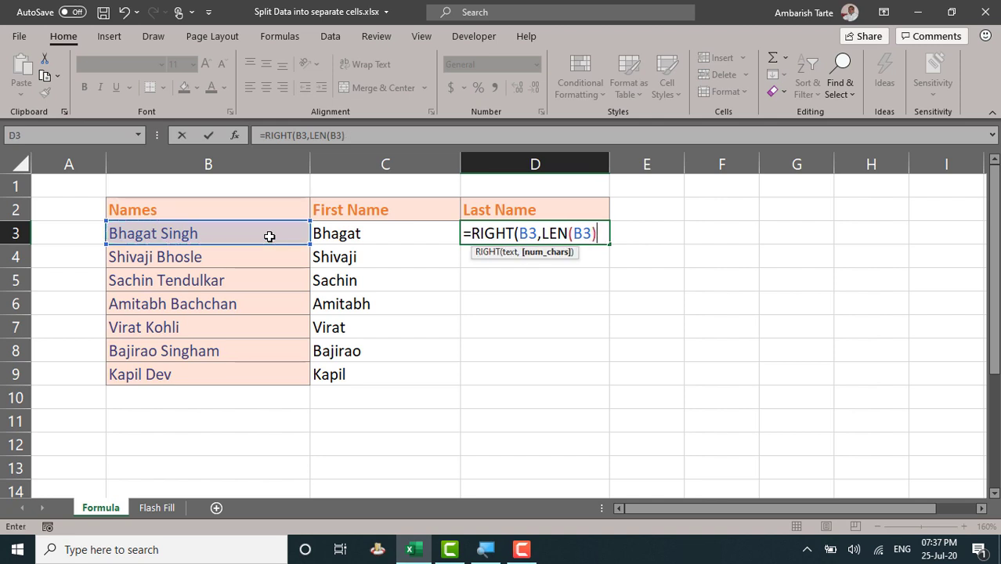
type("-find")
key("Tab")
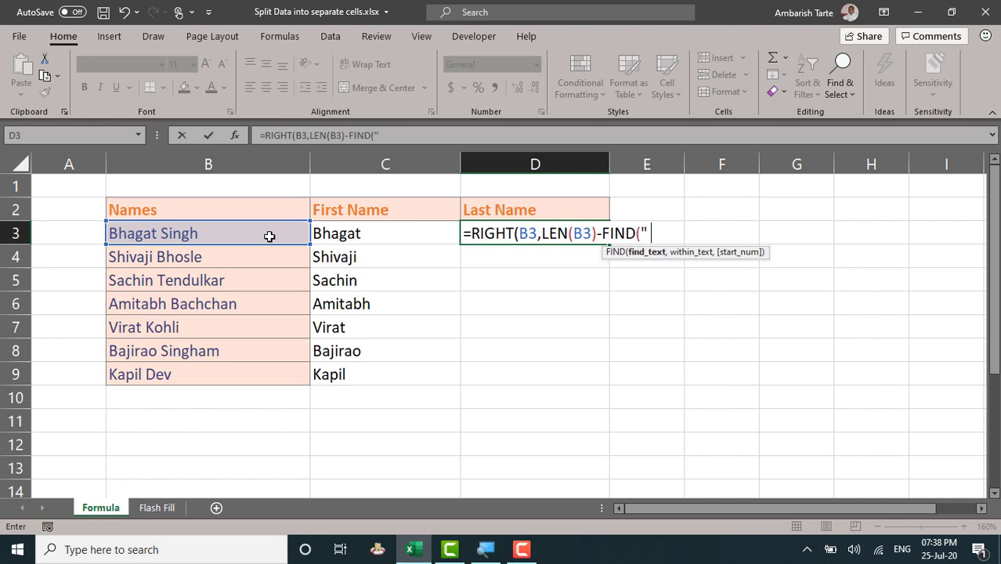
type("\" \",")
left_click(257, 238)
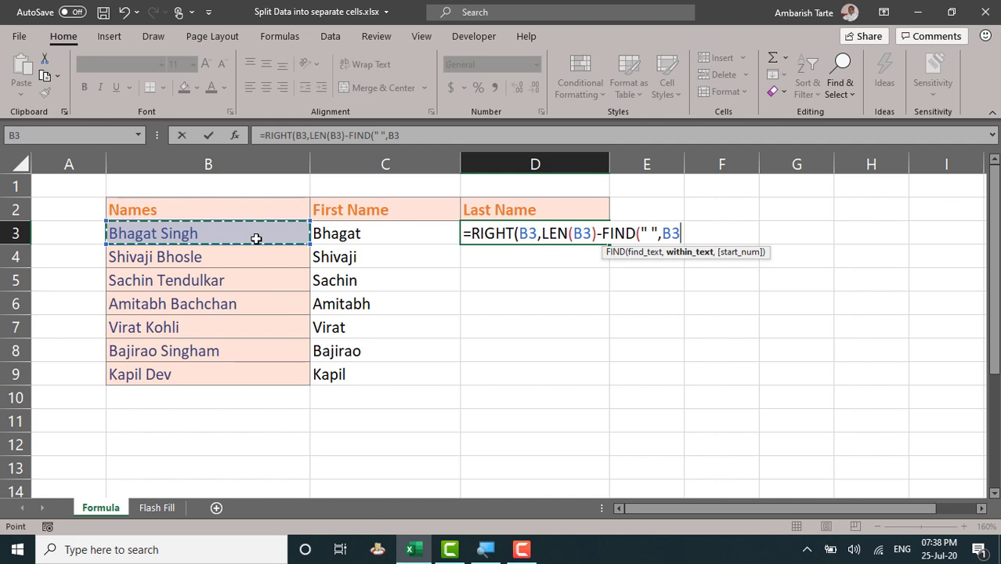
type("))")
key("ctrl+Return")
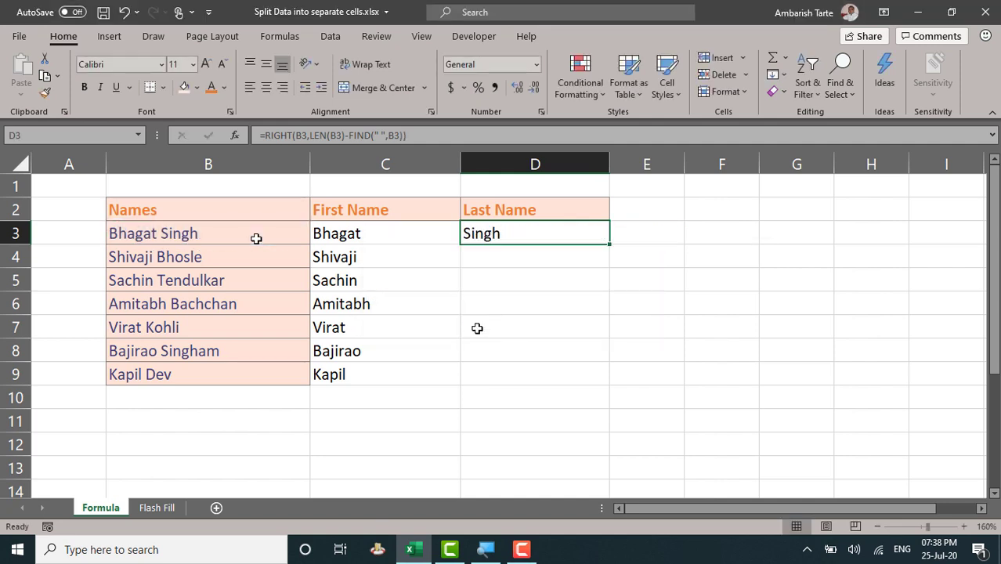
double_click(609, 248)
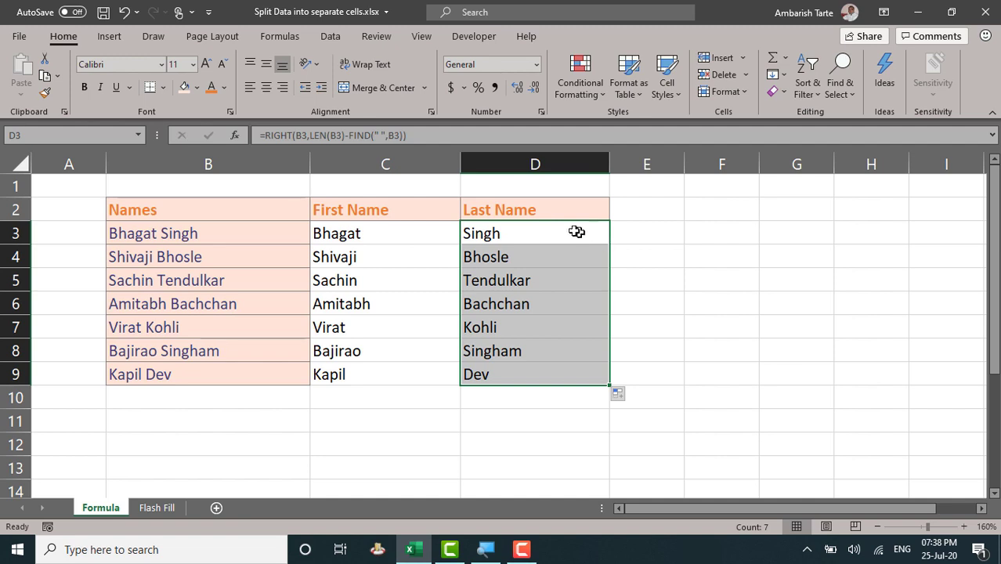
Convert the Last Name formulas in D3:D9 to values by copying the range onto itself as values only.
left_click_drag(560, 223, 590, 233)
key("Down")
key("Down")
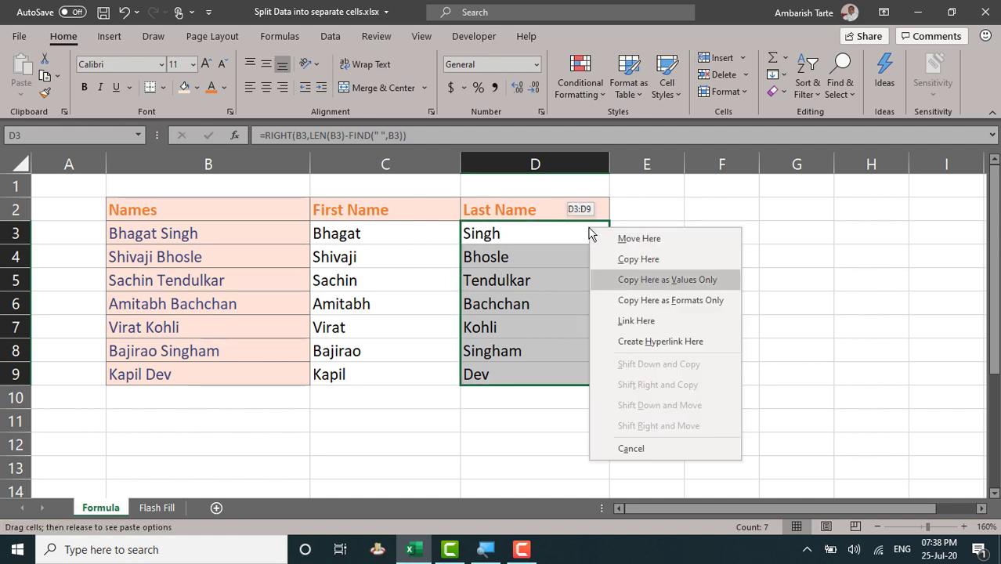
key("Return")
Examine the converted Last Name entries from D3 down to D8 one by one for stray spaces.
key("Down")
key("Down")
key("Up")
key("Up")
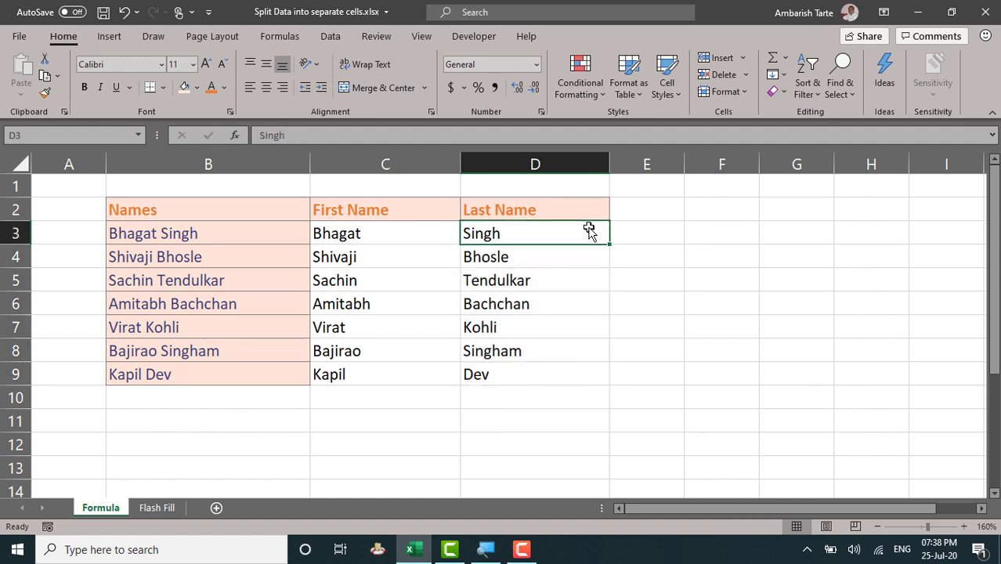
key("F2")
key("Return")
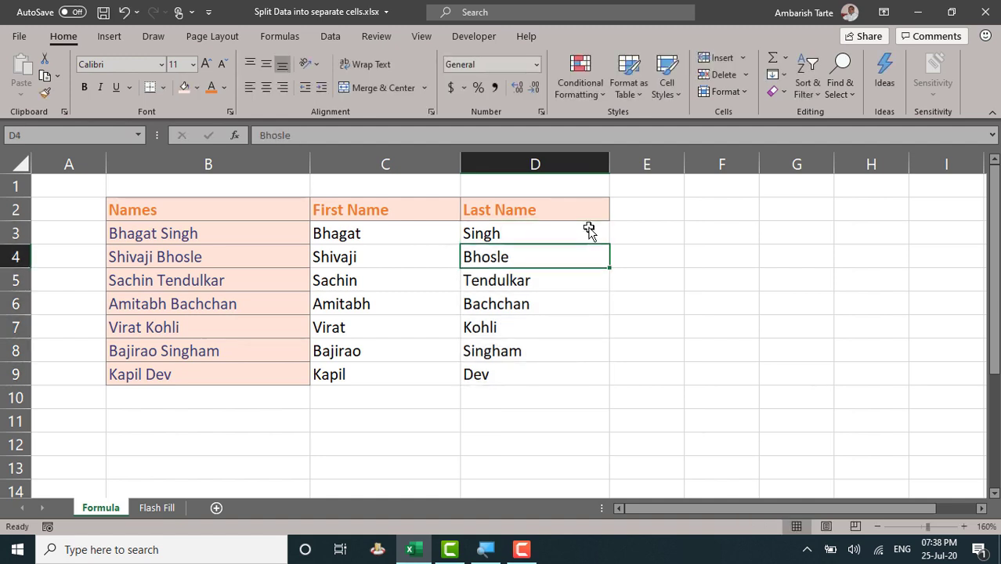
key("F2")
key("Return")
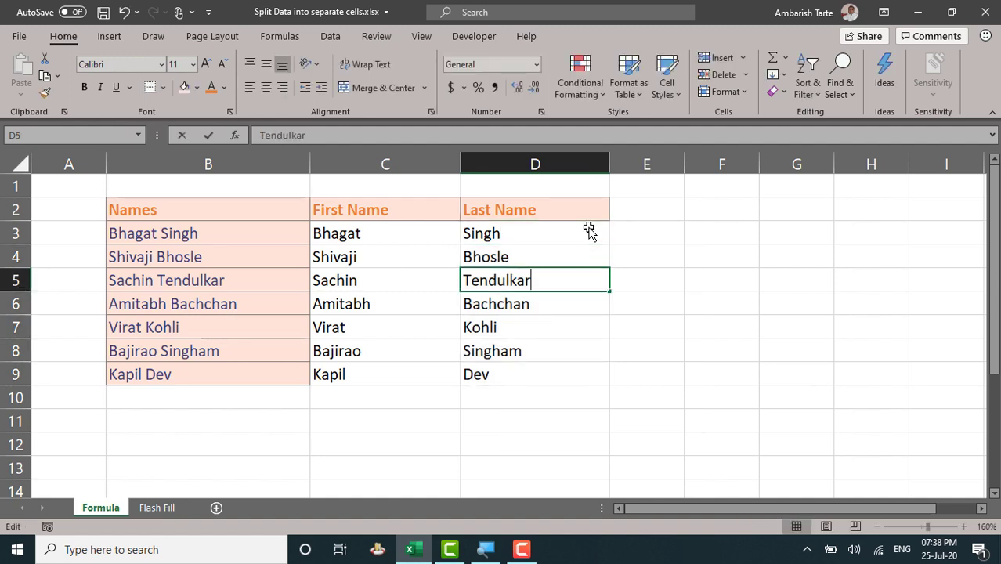
key("F2")
key("Return")
key("F2")
key("Return")
key("F2")
key("Return")
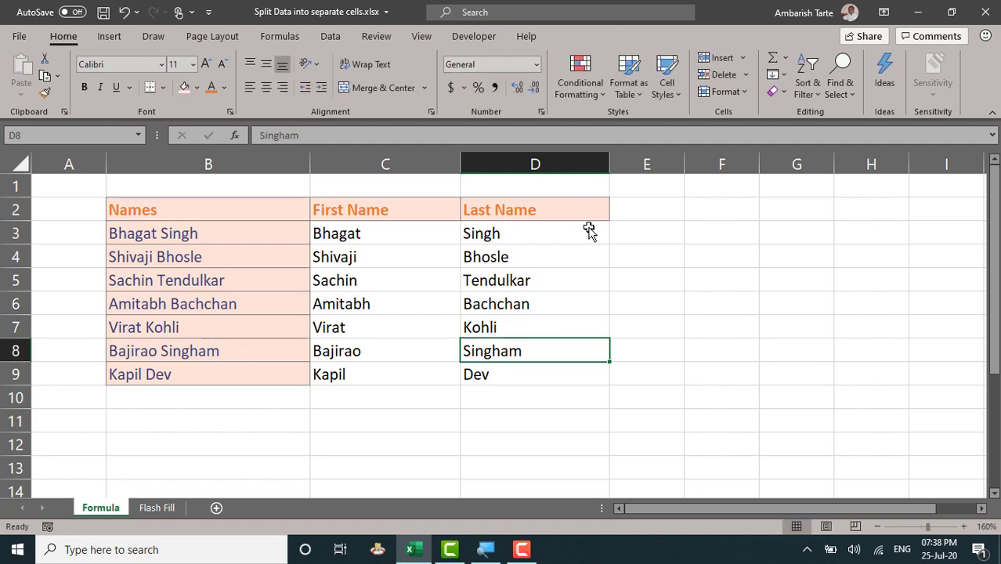
key("F2")
key("Return")
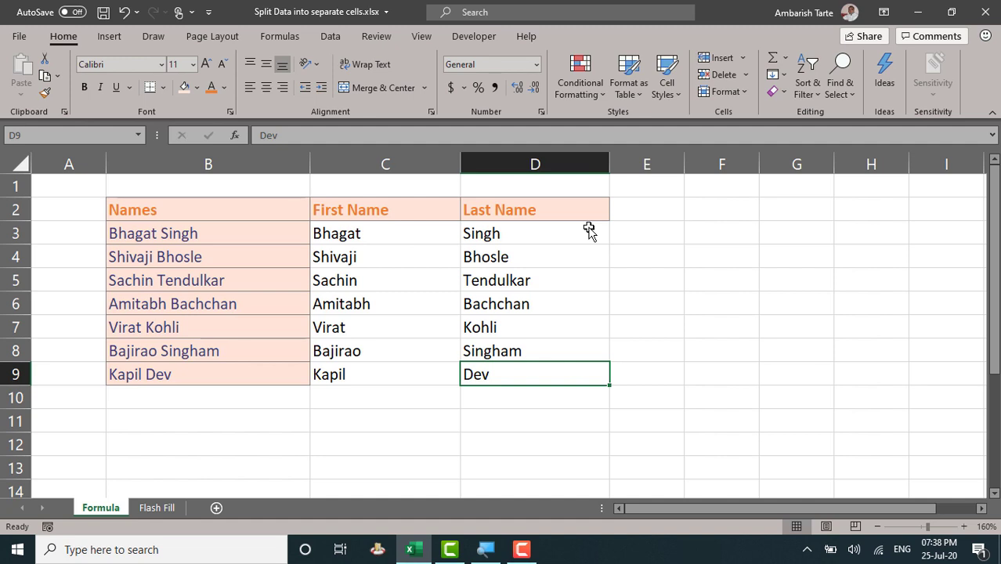
left_click(214, 397)
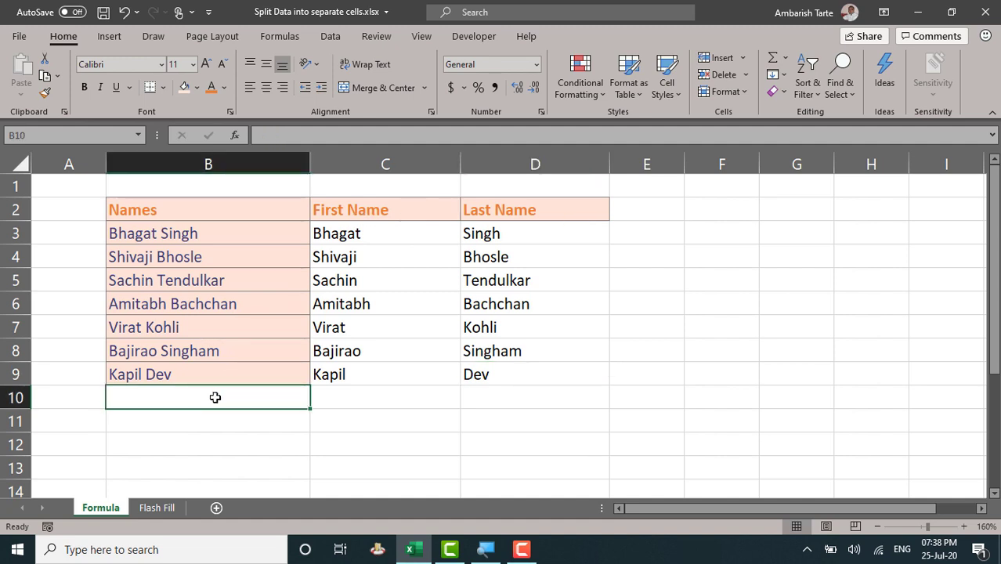
On the Flash Fill sheet, enter the first name from B3 in C3 and Flash Fill the rest of the First Name column.
key("ctrl+Page_Down")
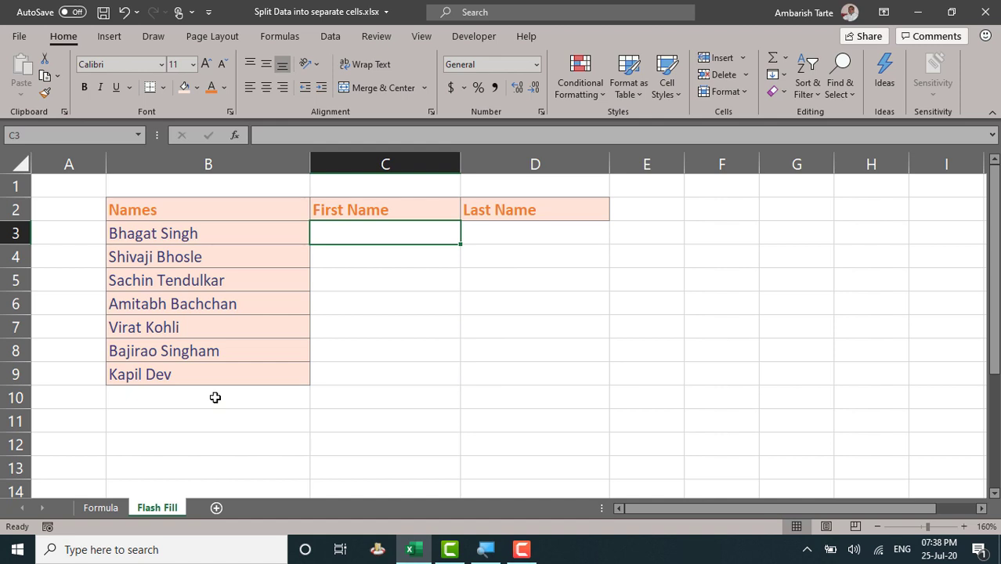
type("Bhagat")
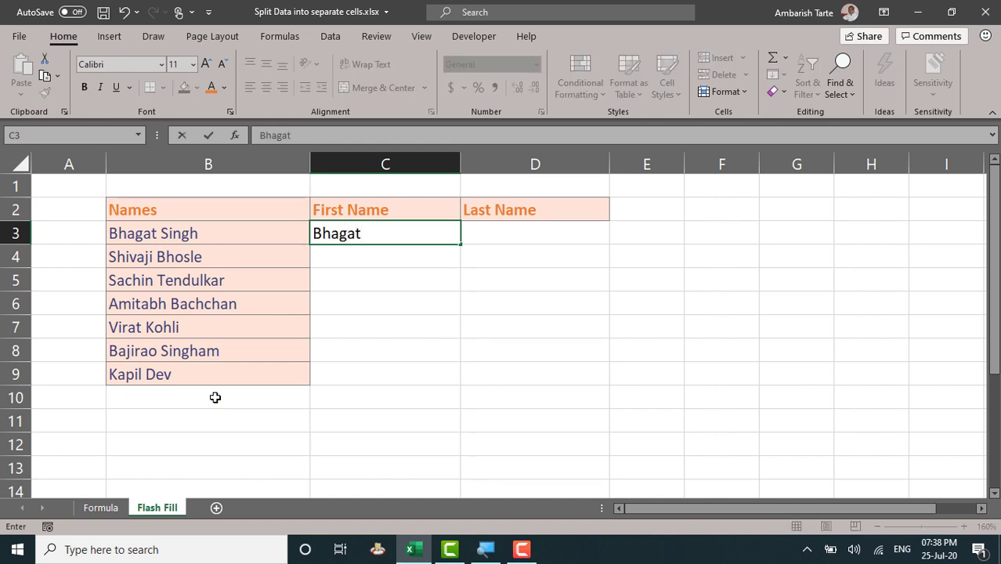
key("ctrl+Return")
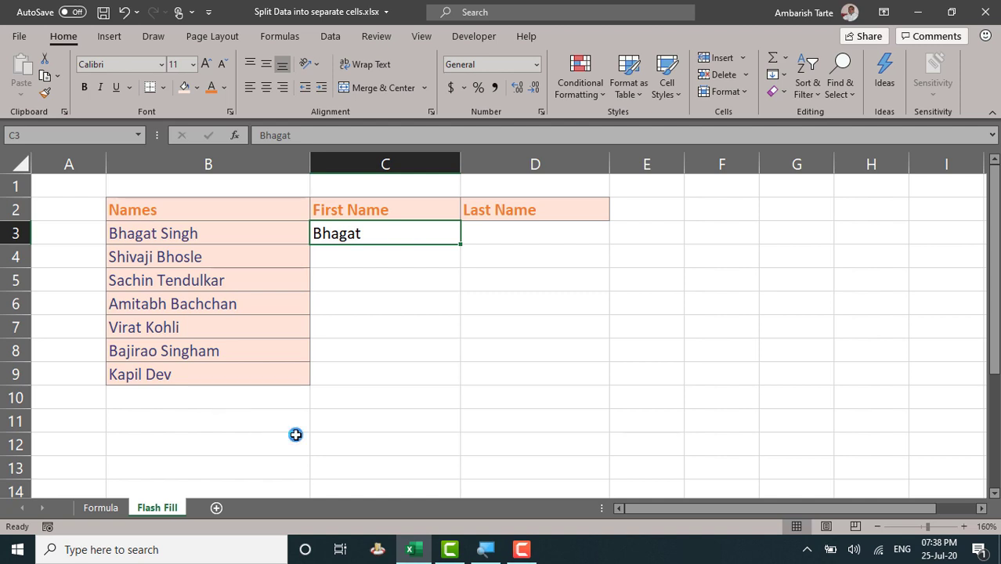
key("ctrl+e")
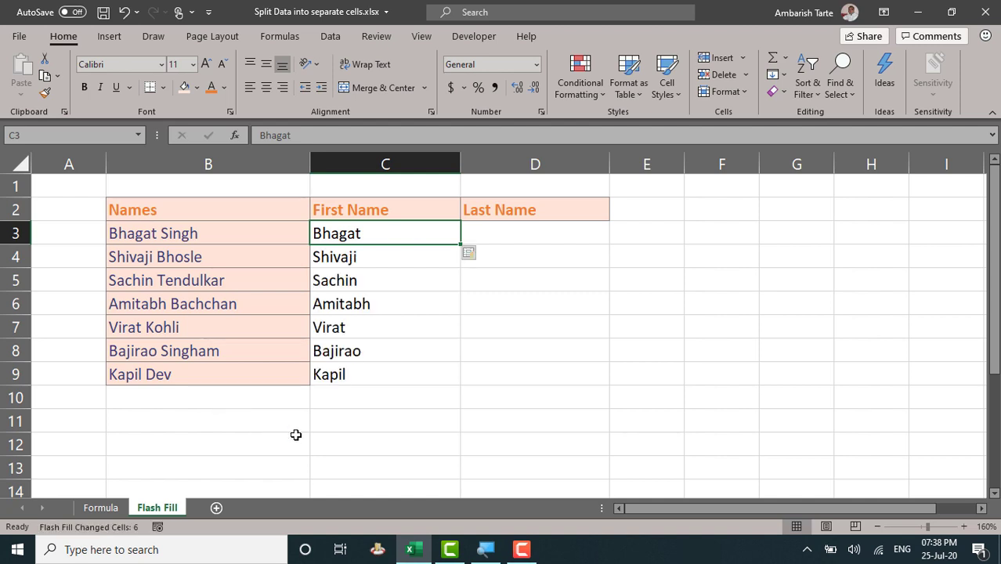
Enter the last name from B3 in D3 and Flash Fill the rest of the Last Name column.
key("Right")
type("Singh")
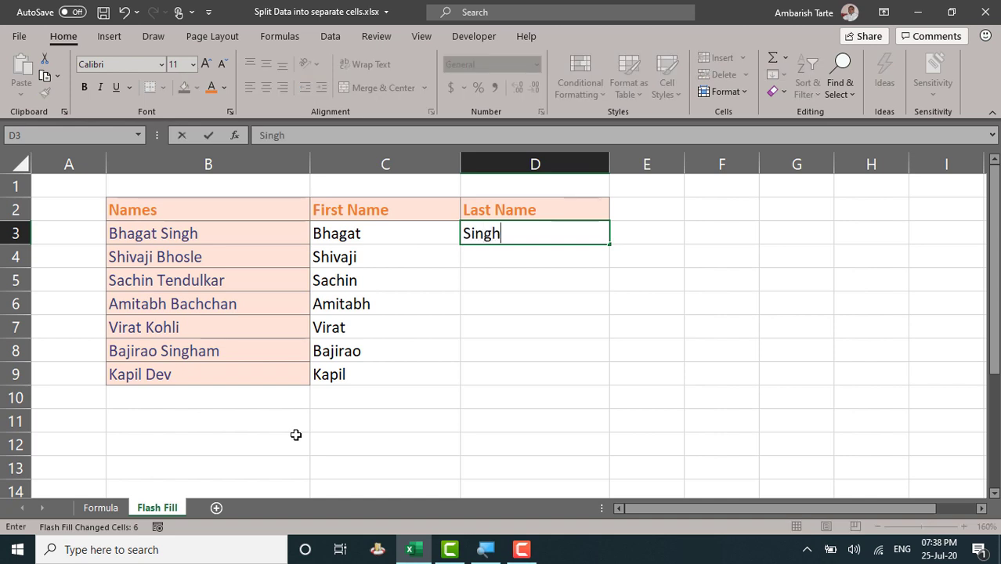
key("ctrl+Return")
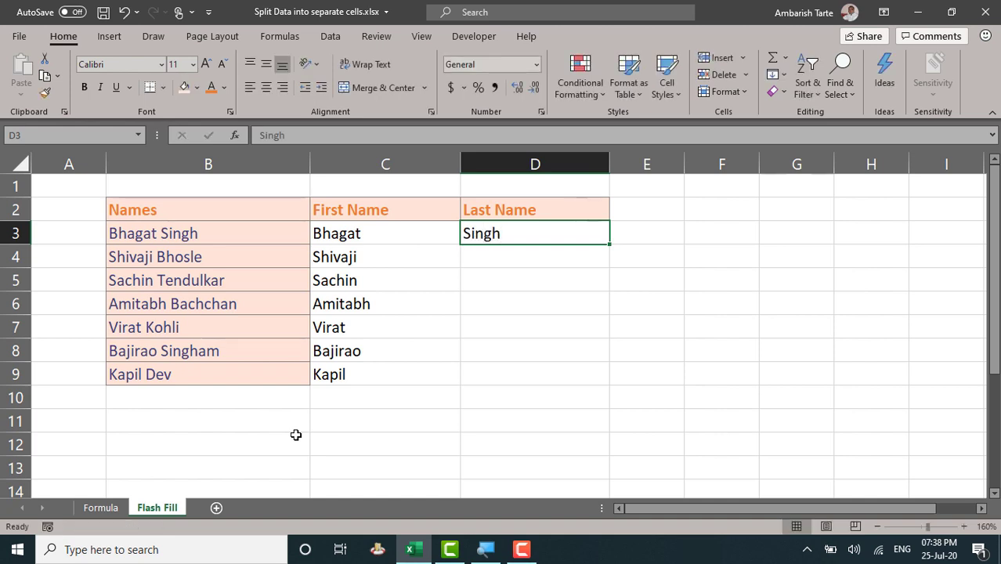
left_click(330, 36)
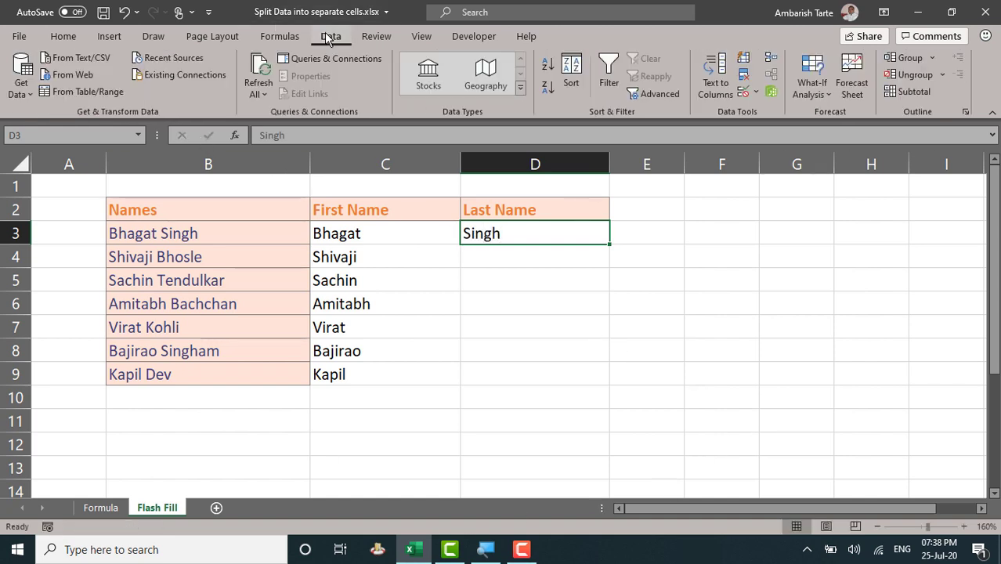
left_click(743, 59)
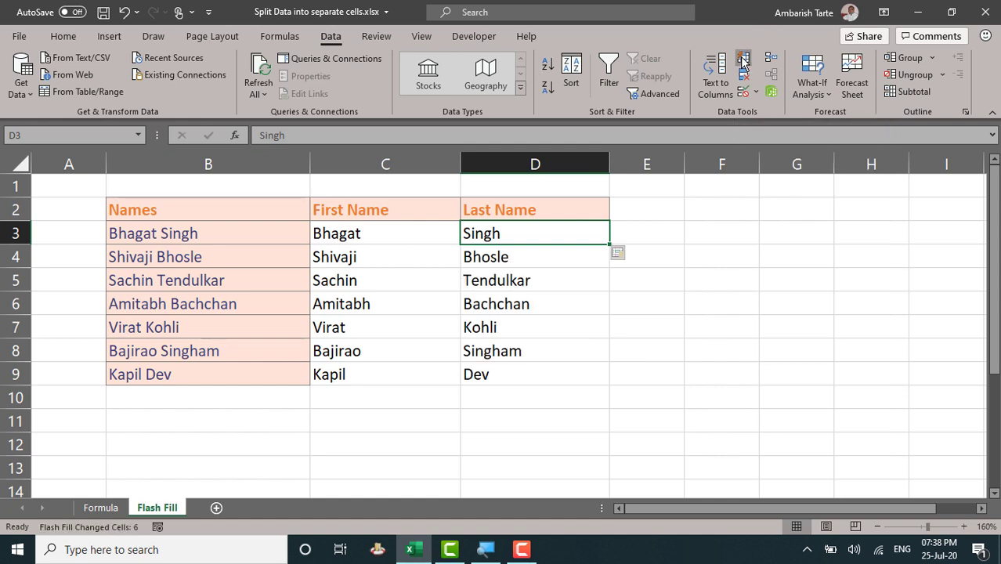